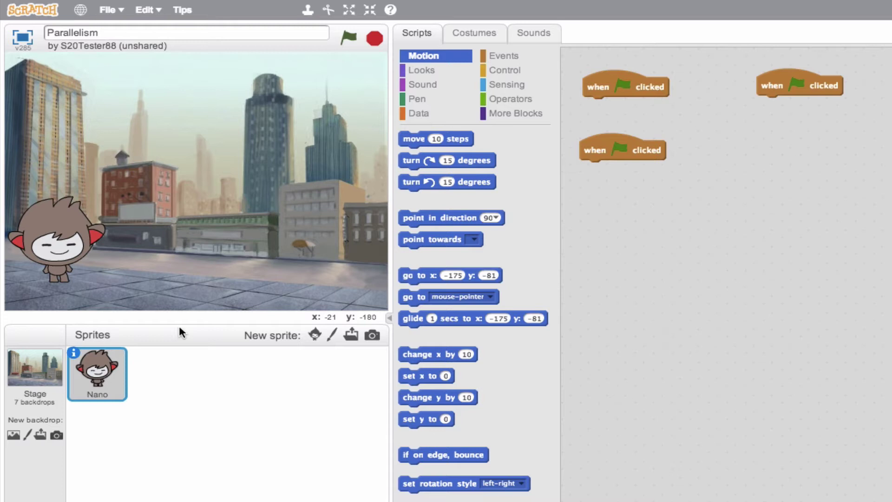
# - Attach a glide block under the first hat block, set to 2 secs to x: 0, y: 0
pyautogui.moveTo(412, 323); pyautogui.dragTo(595, 120)
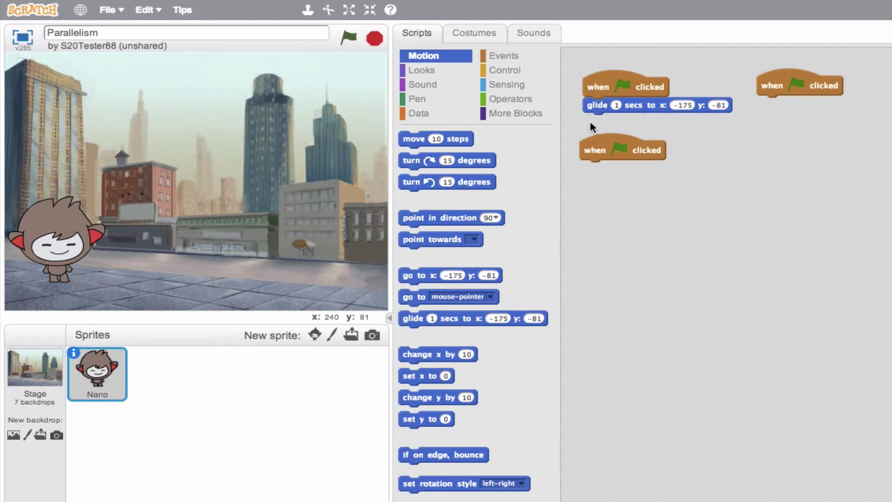
pyautogui.click(681, 104)
pyautogui.write('0')
pyautogui.press('Return')
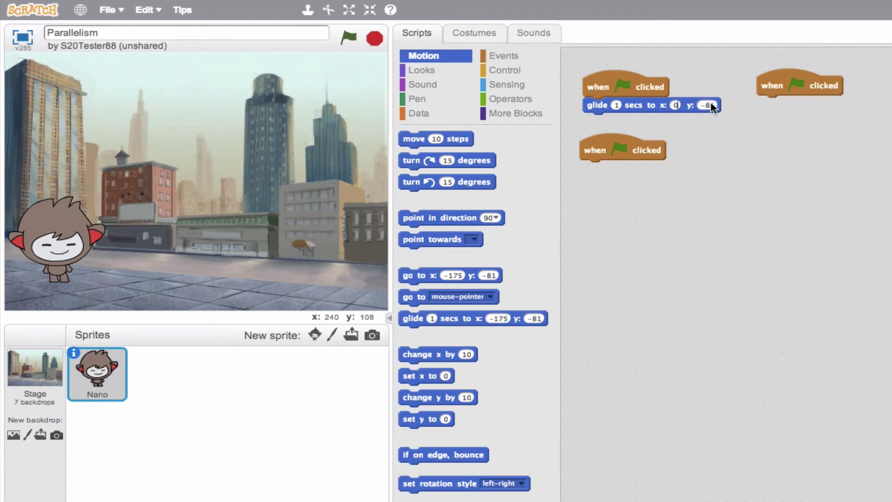
pyautogui.click(712, 105)
pyautogui.write('0')
pyautogui.press('Return')
pyautogui.click(617, 105)
pyautogui.write('2')
pyautogui.press('Return')
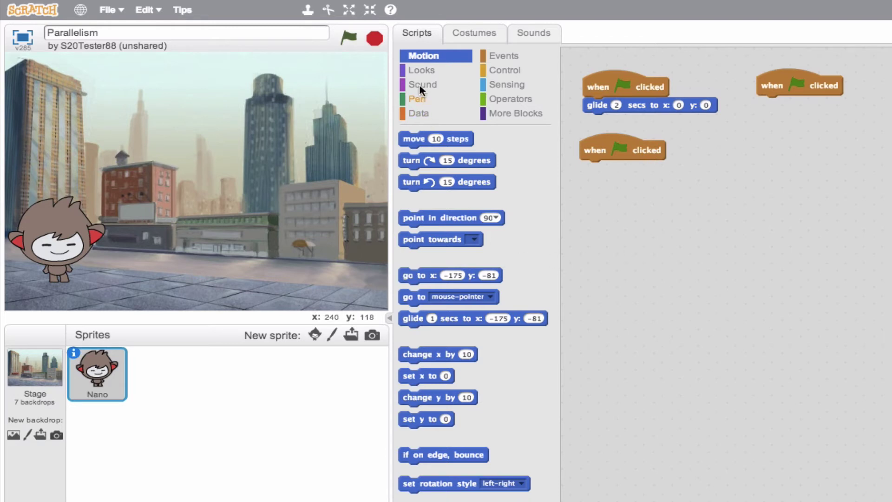
# - Attach a Looks 'say Hello! for 2 secs' block under the right-hand flag script
pyautogui.click(421, 71)
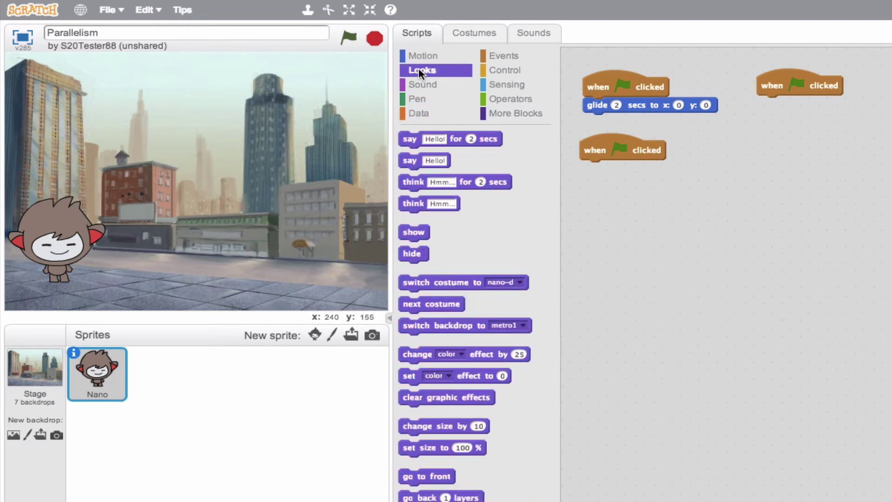
pyautogui.moveTo(410, 139)
pyautogui.mouseDown()
pyautogui.moveTo(699, 135)
pyautogui.moveTo(691, 136)
pyautogui.mouseUp()
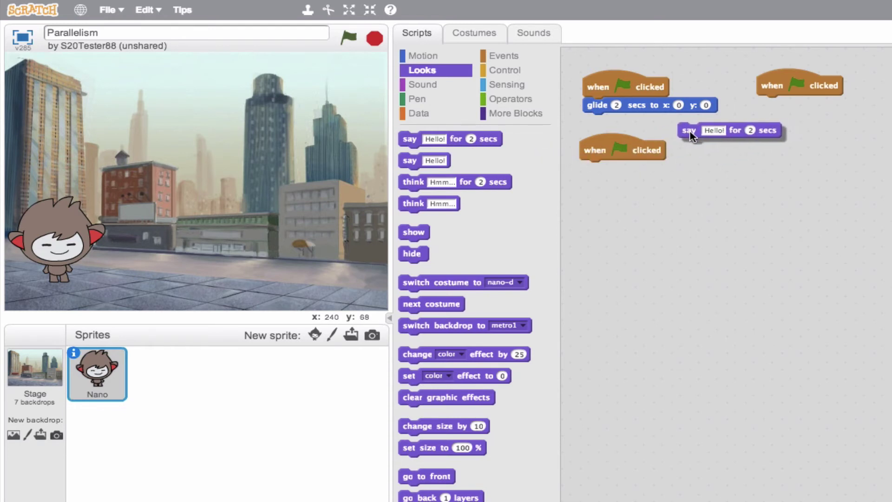
pyautogui.moveTo(690, 136)
pyautogui.mouseDown()
pyautogui.moveTo(767, 142)
pyautogui.moveTo(777, 119)
pyautogui.mouseUp()
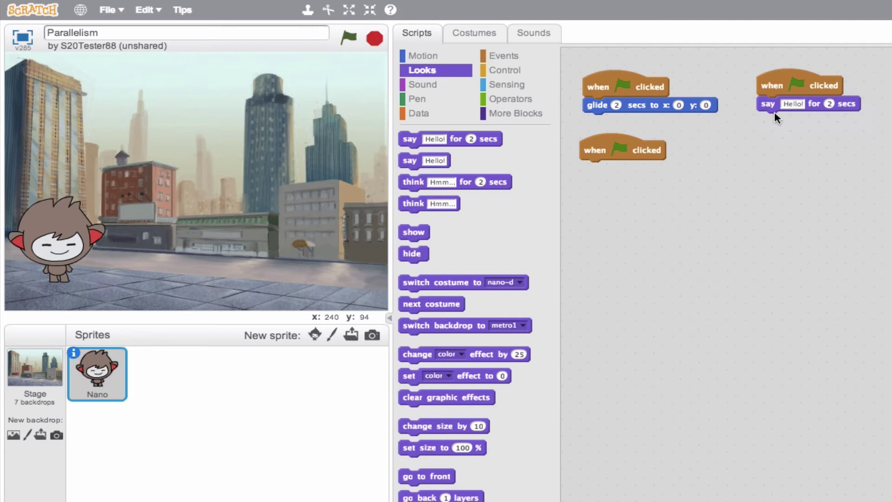
# - Attach a 'play sound string accent' block under the lower-left flag script
pyautogui.click(428, 84)
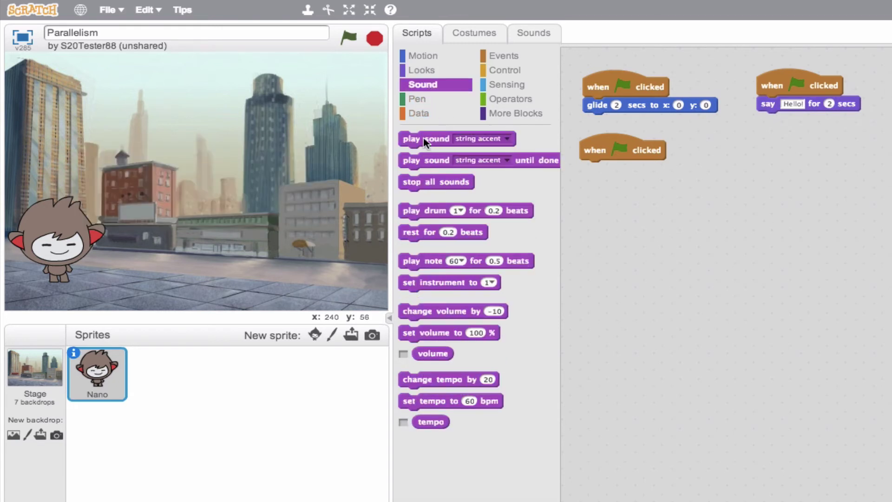
pyautogui.moveTo(430, 143)
pyautogui.mouseDown()
pyautogui.moveTo(481, 164)
pyautogui.moveTo(611, 176)
pyautogui.mouseUp()
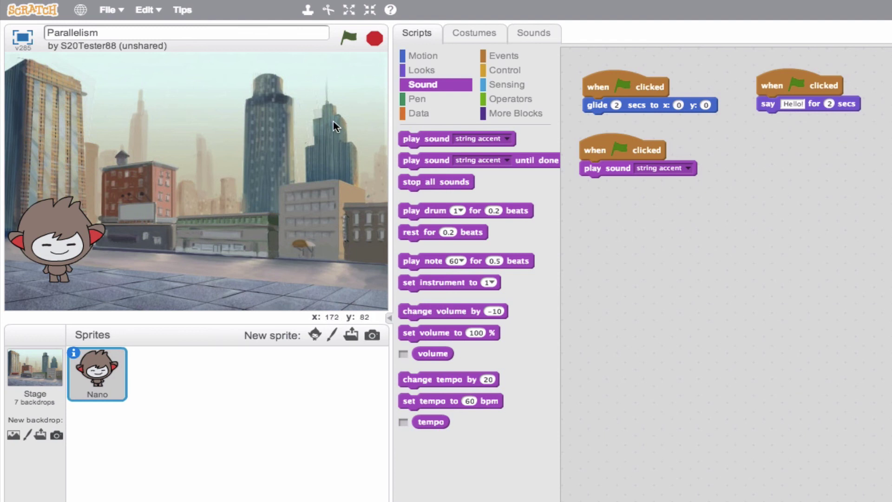
# - Run the project with the green flag so all three scripts start together
pyautogui.click(344, 39)
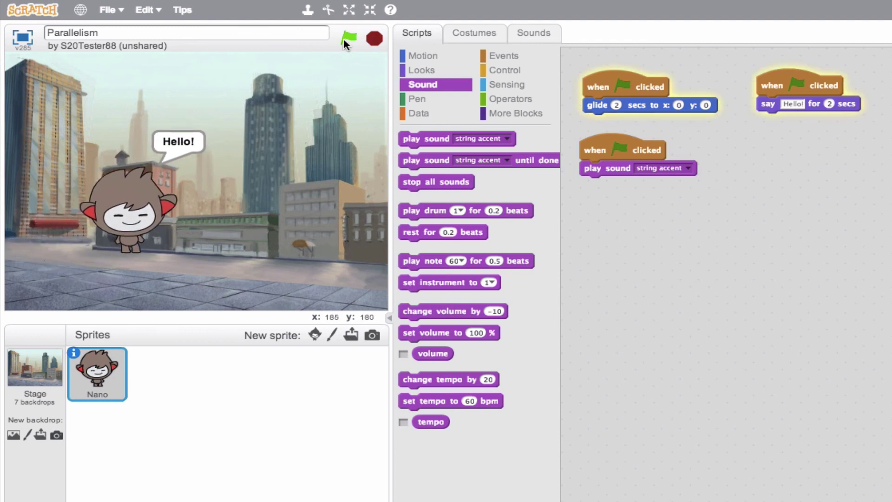